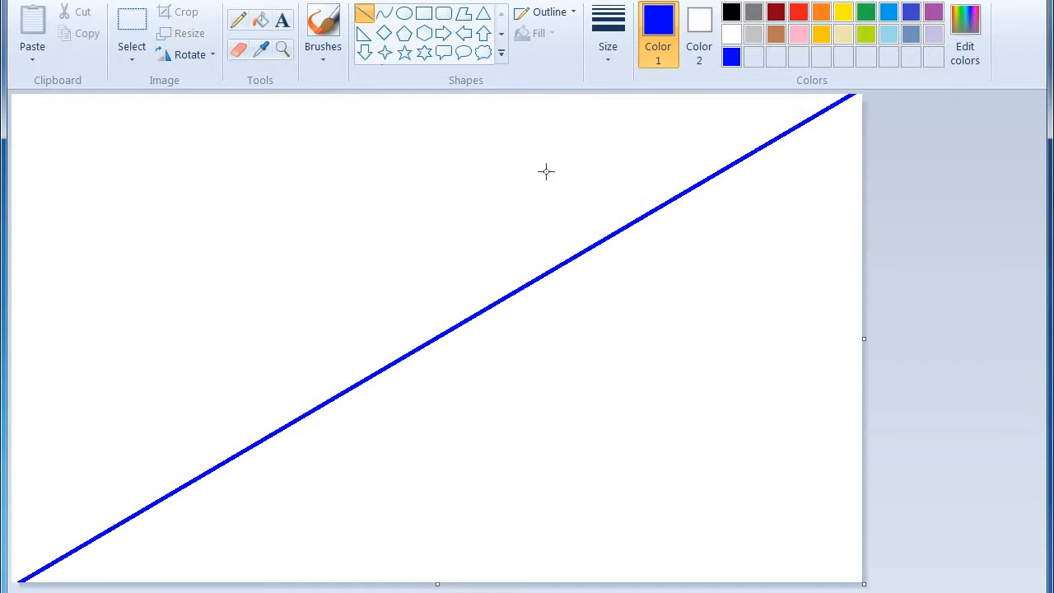
Step: Fill the area above the diagonal with bright blue and draw a second, indigo diagonal line across the lower-right white area
click(260, 20)
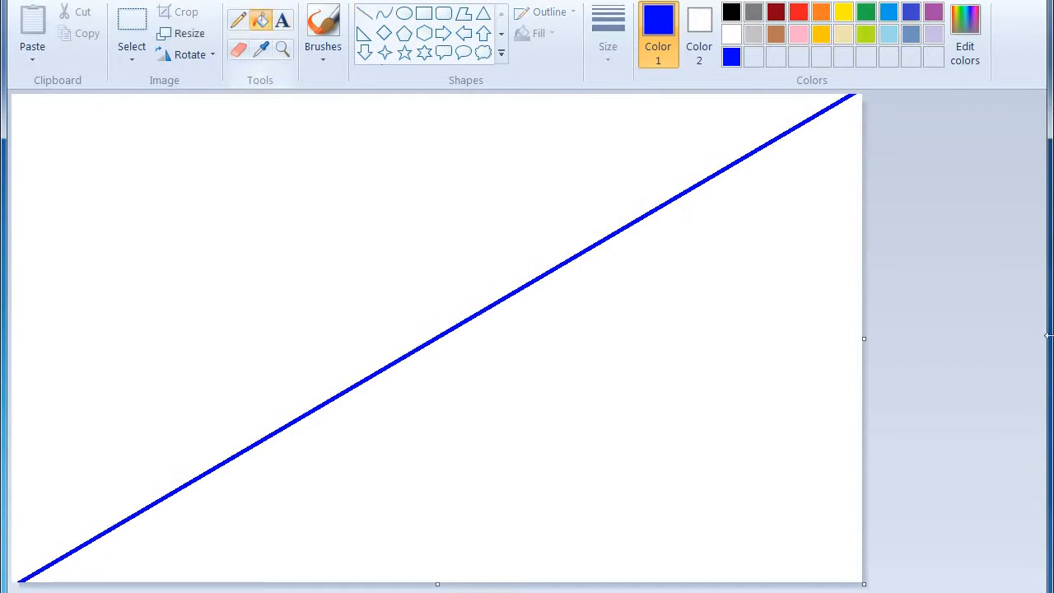
click(534, 213)
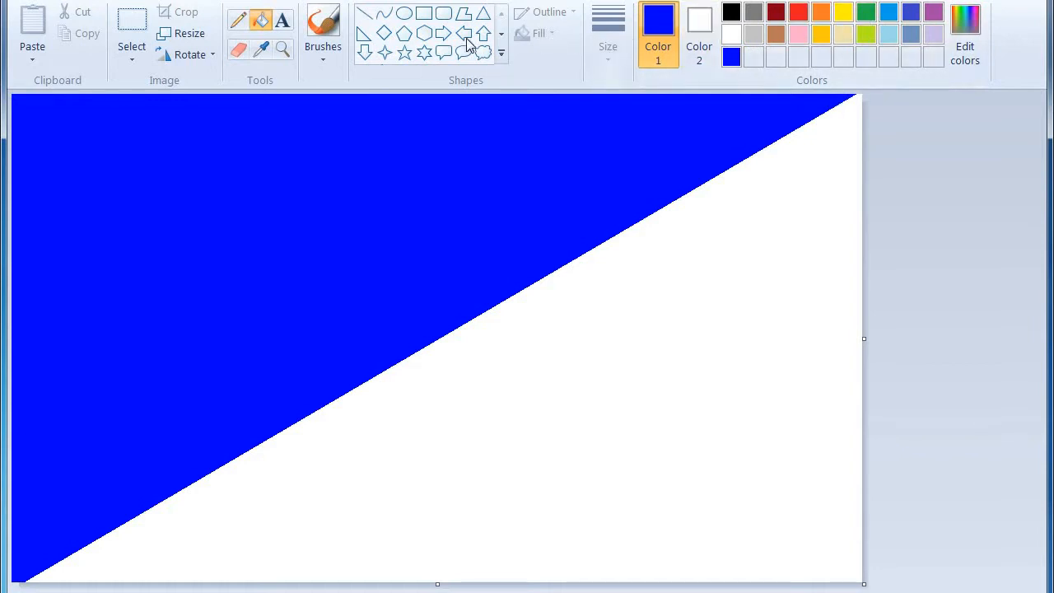
click(363, 14)
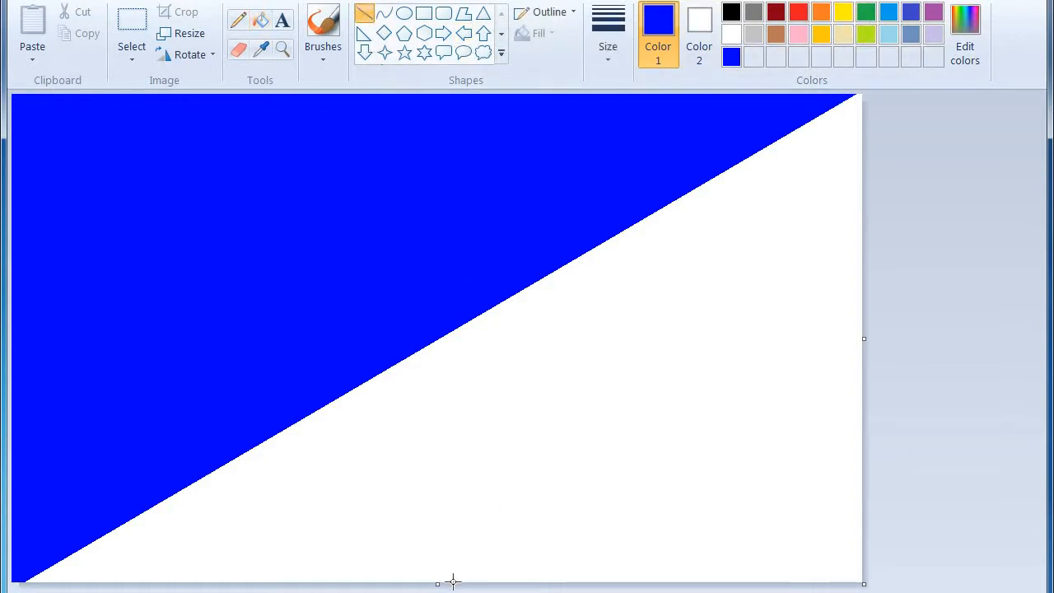
mouse_move(451, 580)
mouse_down()
mouse_move(988, 202)
mouse_move(1048, 135)
mouse_up()
click(911, 13)
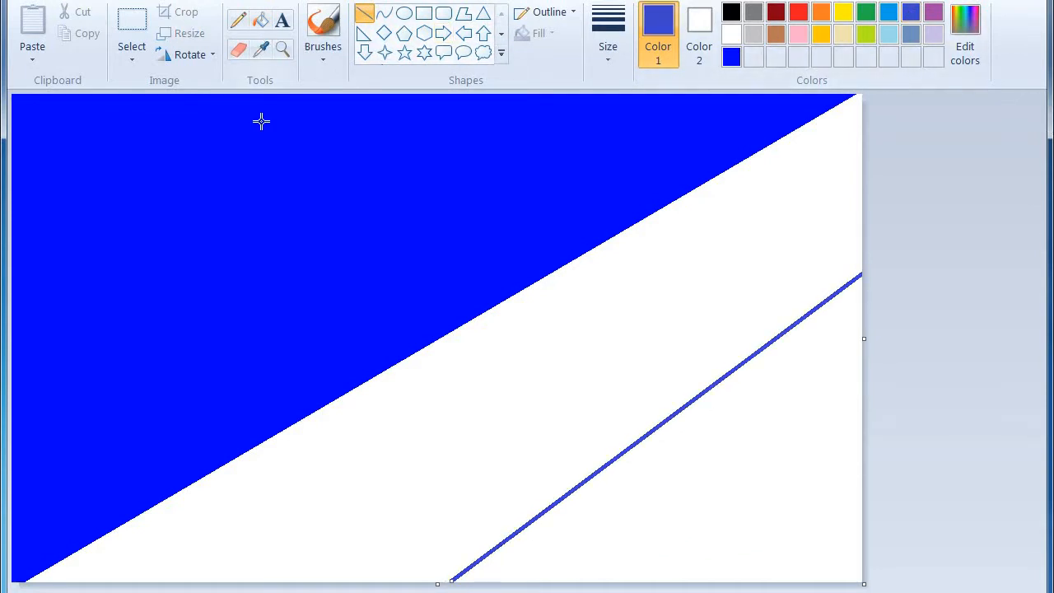
Step: Fill the area above the first diagonal with indigo and the band between the two diagonals with bright blue
click(260, 20)
click(256, 152)
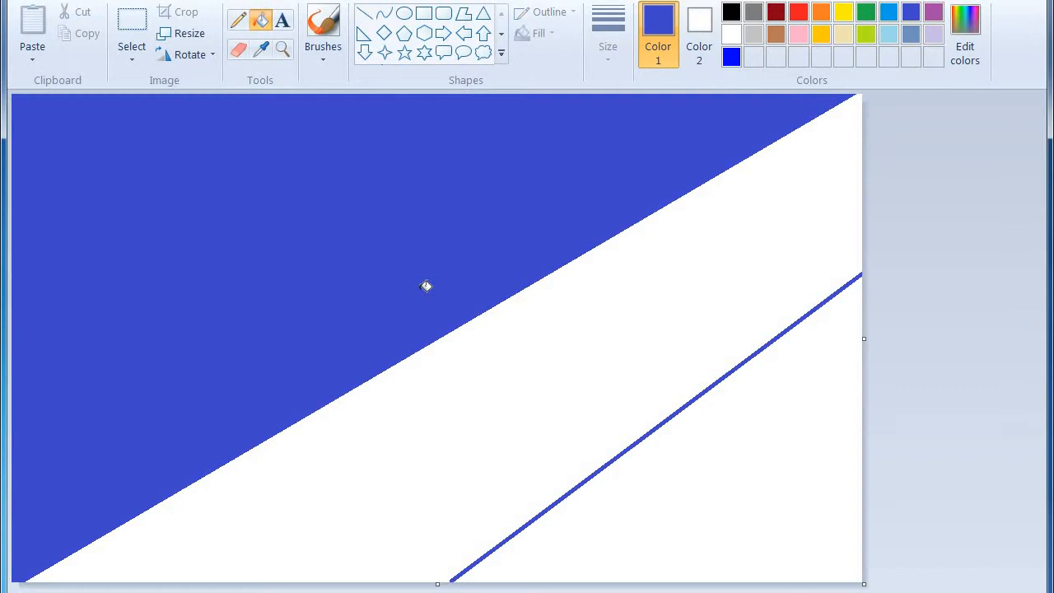
click(731, 56)
click(725, 233)
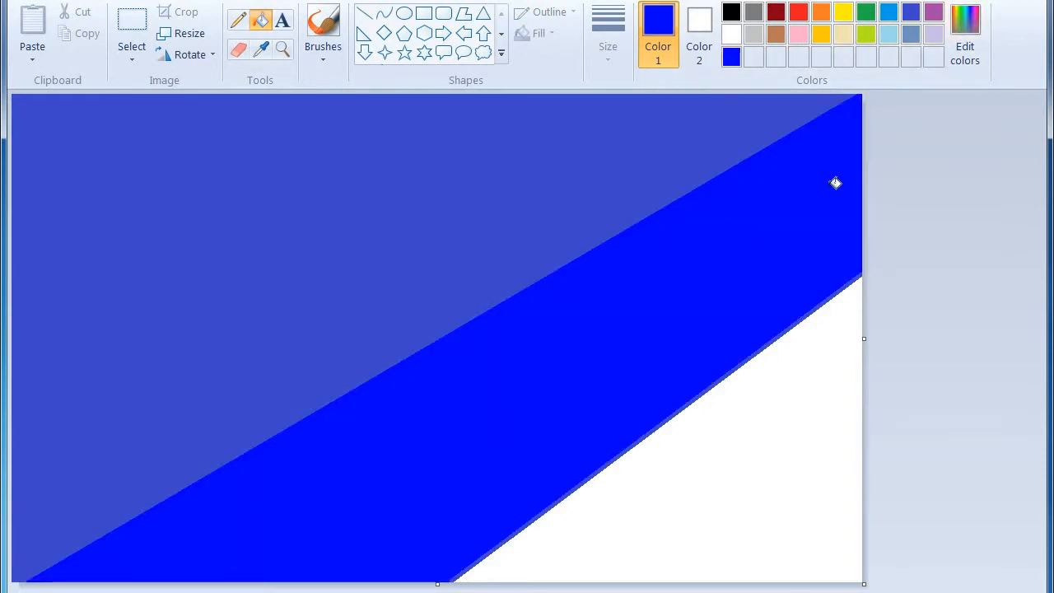
Step: Resize the image to 1 pixel wide without maintaining the aspect ratio
click(181, 33)
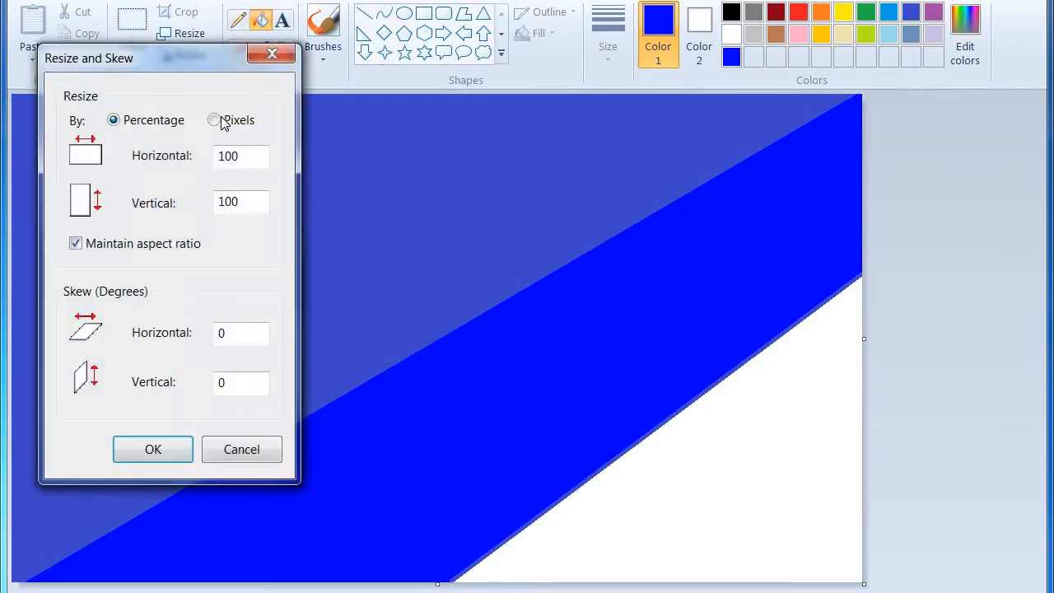
click(216, 120)
click(153, 244)
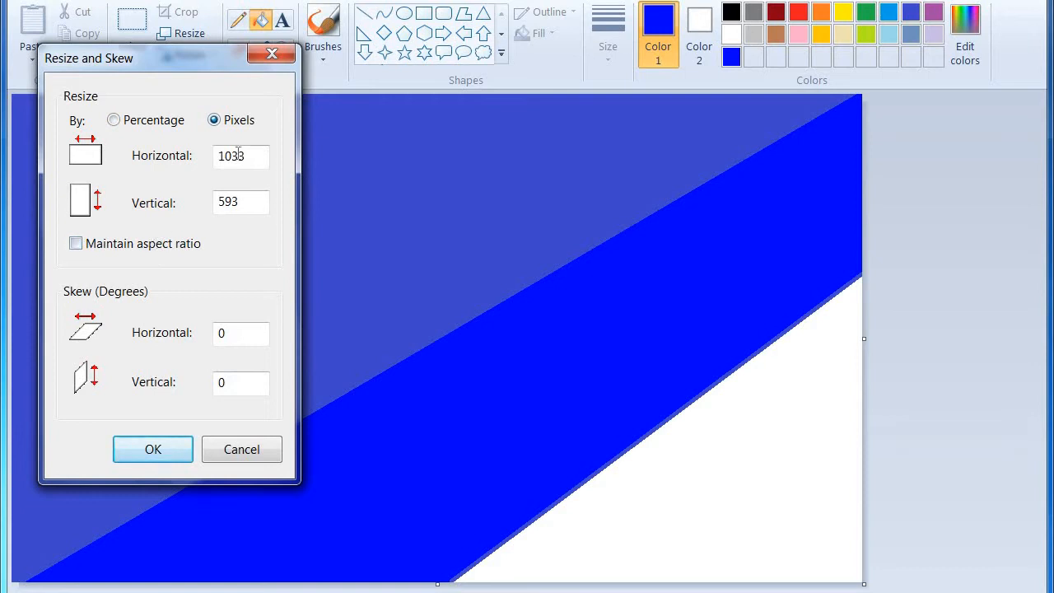
double_click(237, 154)
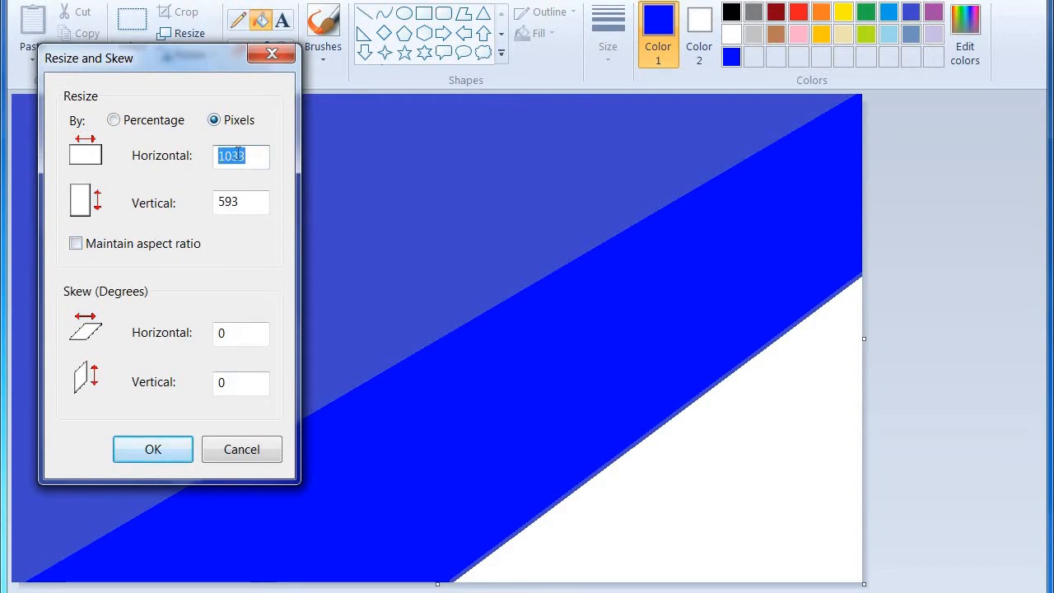
text(1)
key(Return)
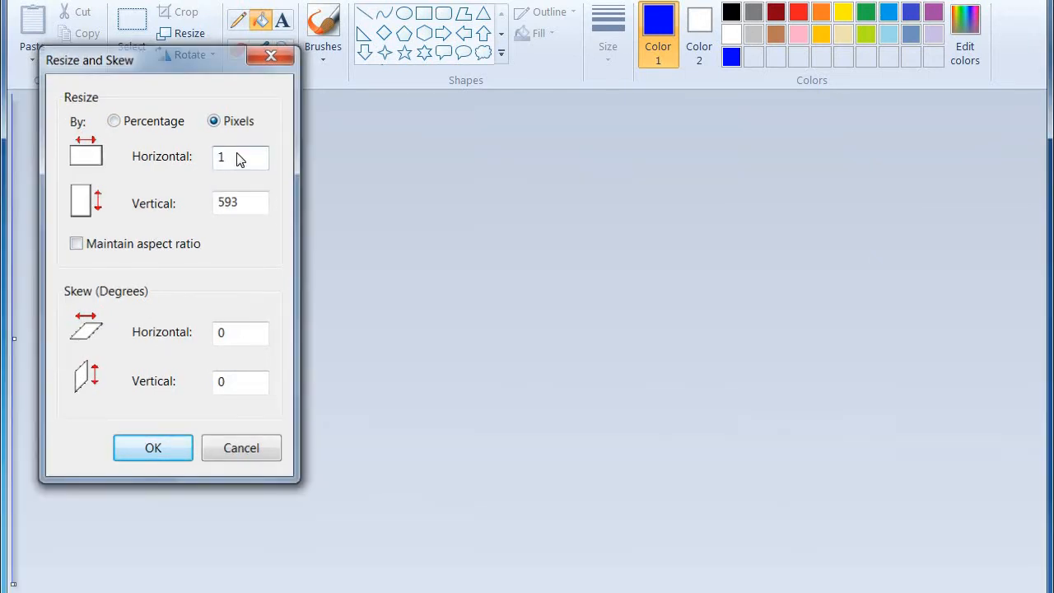
Step: Stretch the image to 1033 pixels wide without maintaining the aspect ratio, making a smooth vertical gradient
click(186, 34)
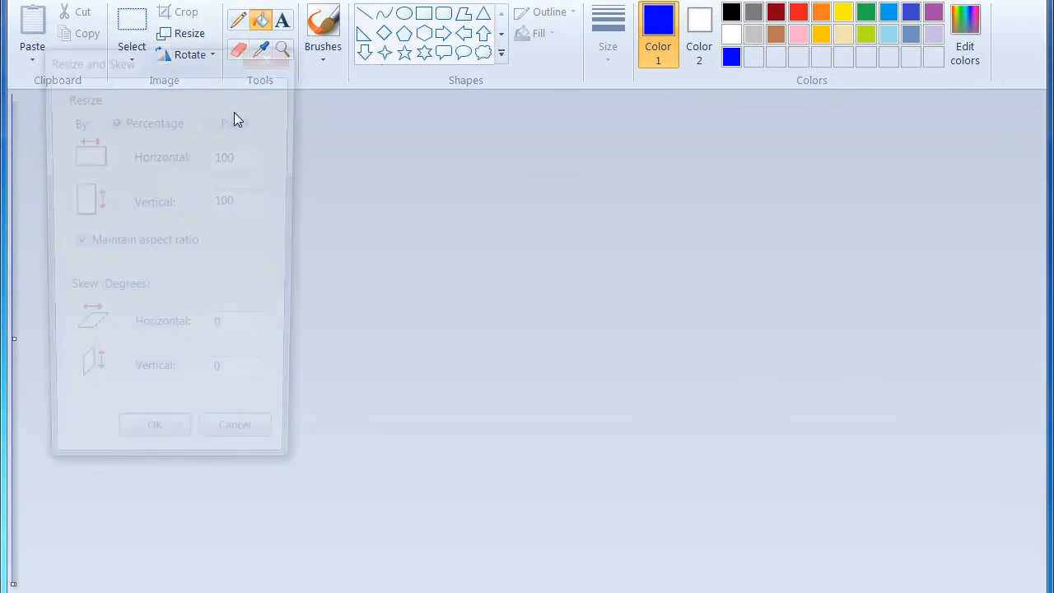
click(80, 247)
click(239, 160)
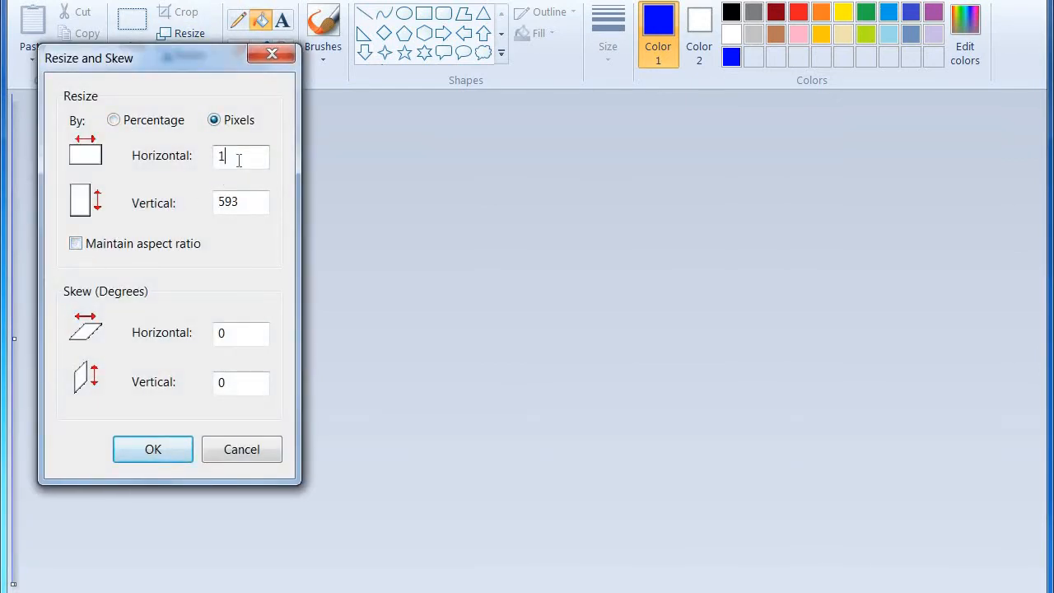
text(1033)
key(Return)
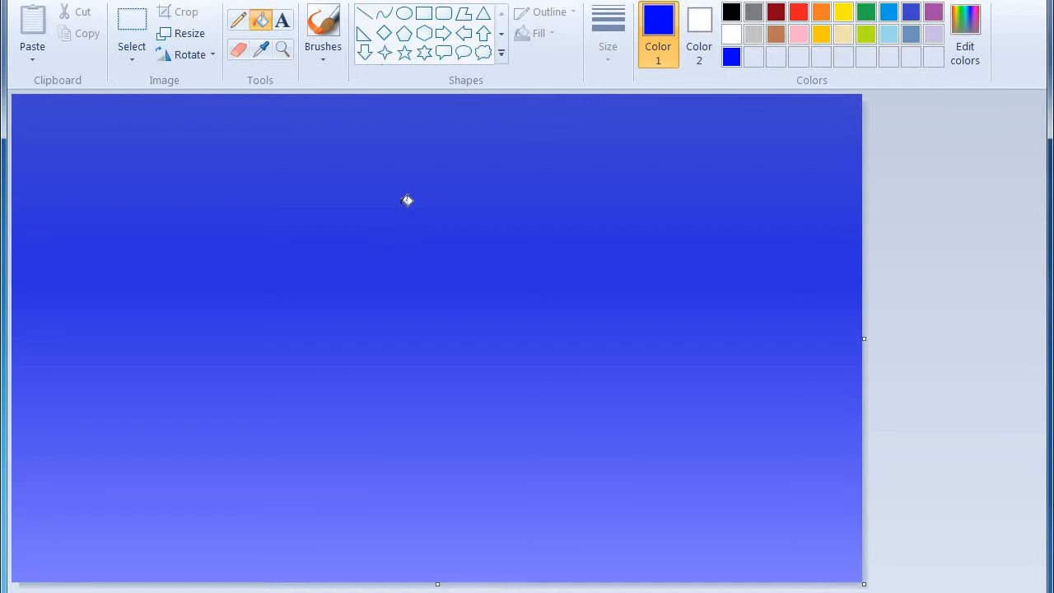
Step: Copy the whole gradient and shrink its height from below to about three quarters of the canvas
click(128, 49)
click(202, 171)
right_click(201, 169)
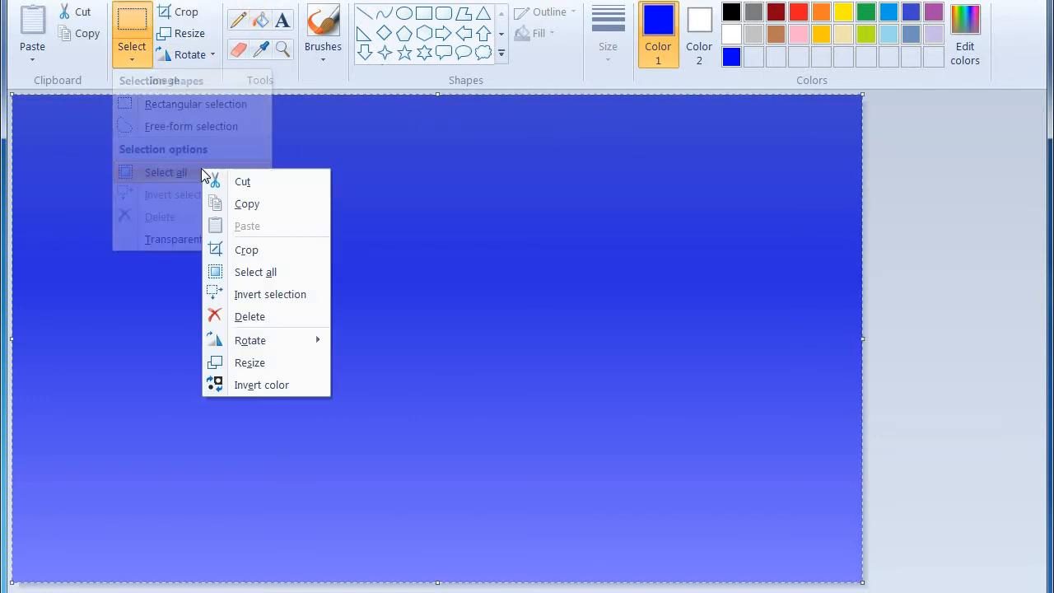
click(239, 204)
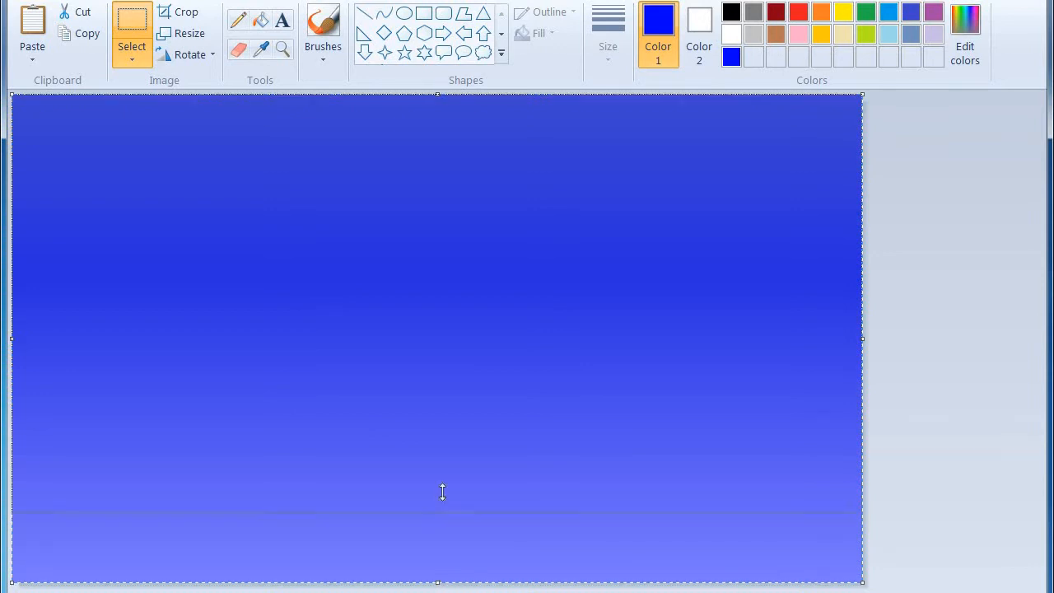
drag(443, 492, 440, 452)
Step: Paste the copied gradient and squash it down into the white strip beneath the sky to form the water
right_click(429, 115)
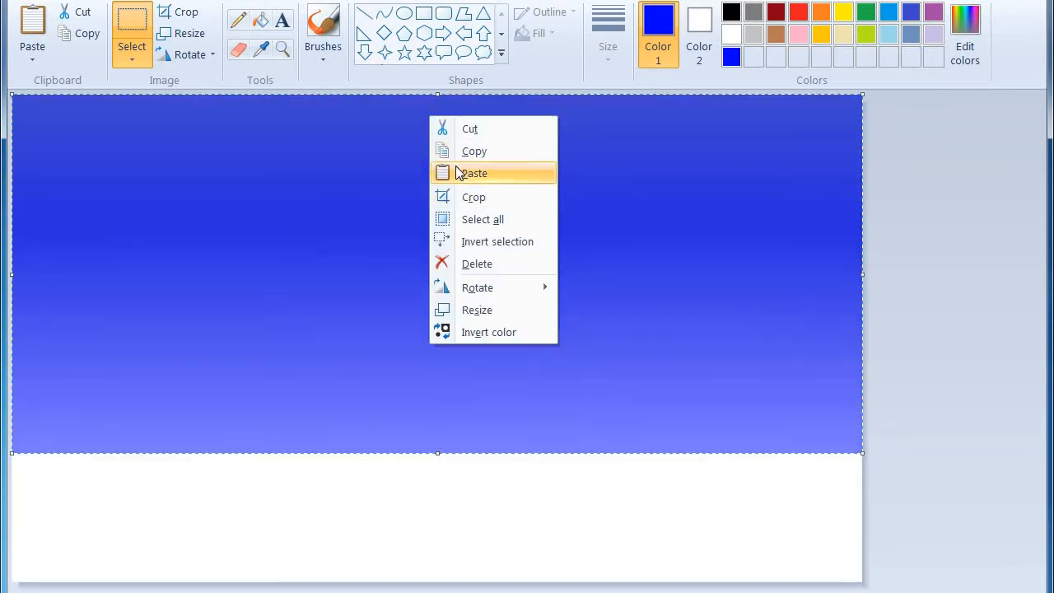
click(458, 173)
drag(437, 91, 447, 467)
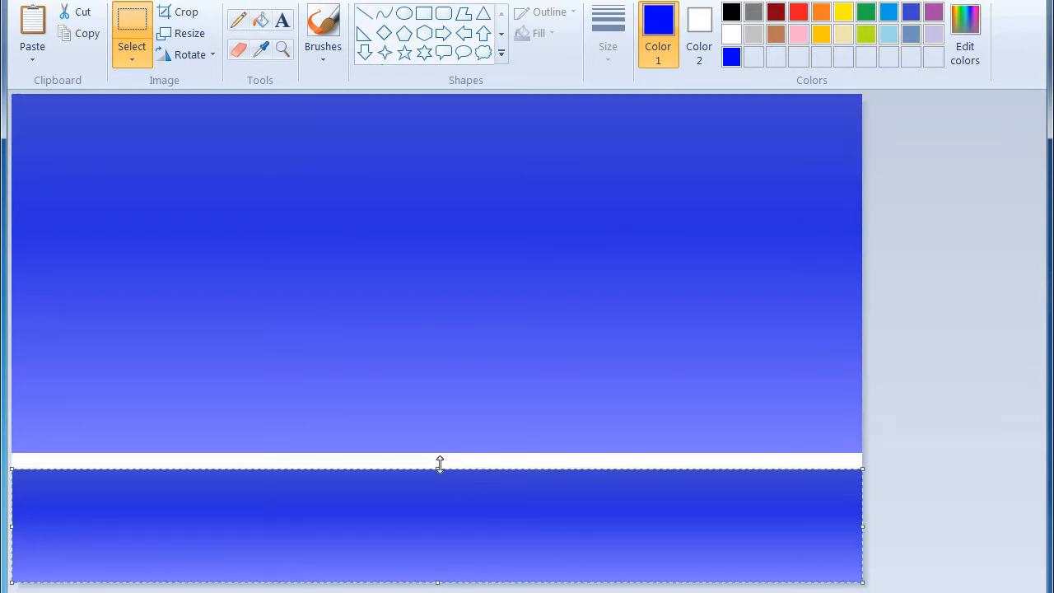
drag(440, 463, 438, 453)
click(925, 373)
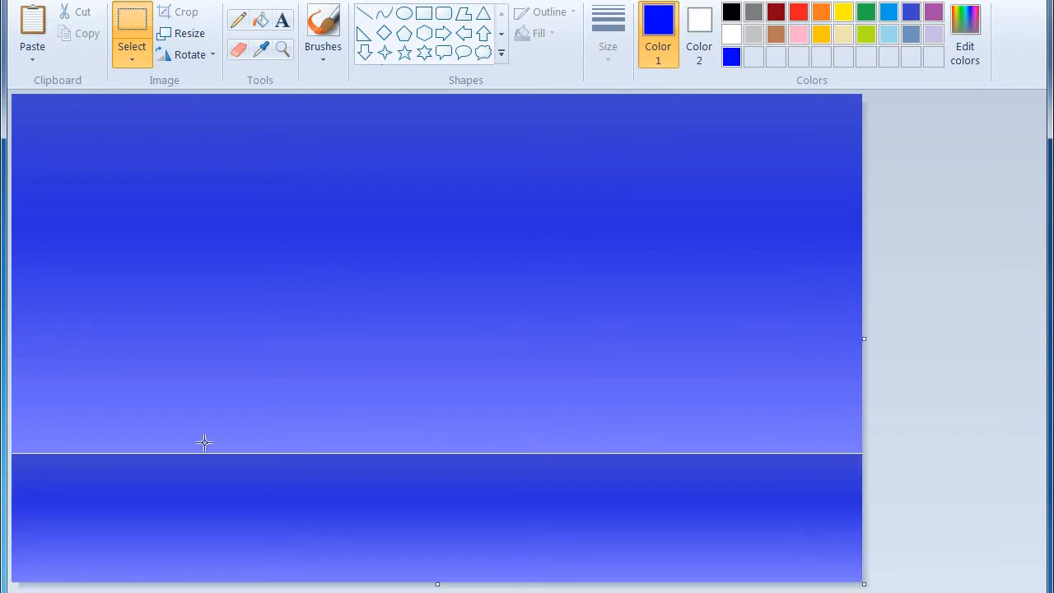
Step: Draw a white circle with a solid colour fill in the upper middle of the sky as the moon
click(403, 13)
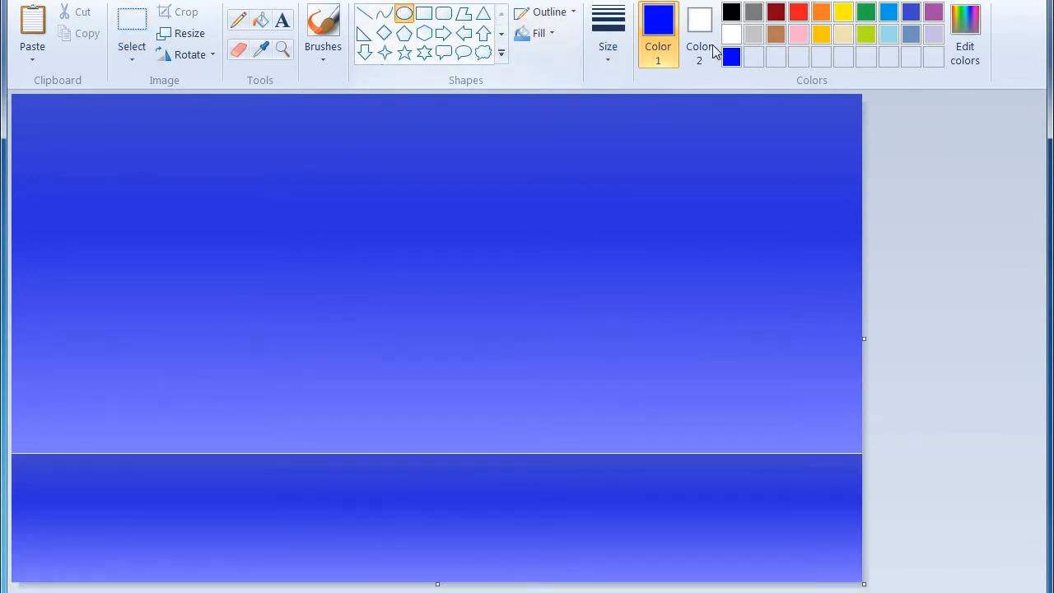
click(731, 33)
click(535, 33)
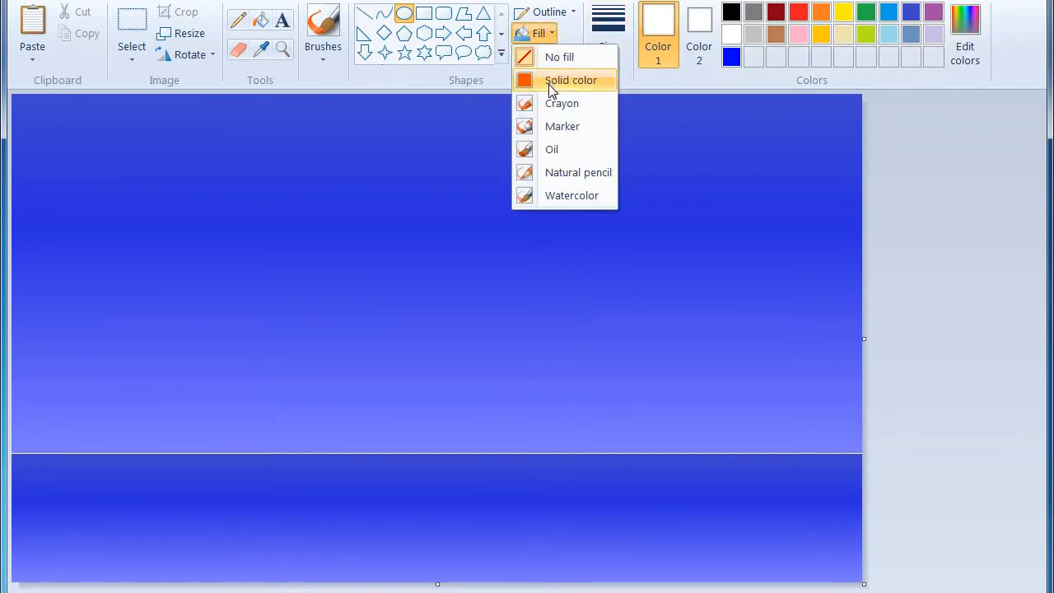
click(552, 80)
drag(384, 141, 529, 285)
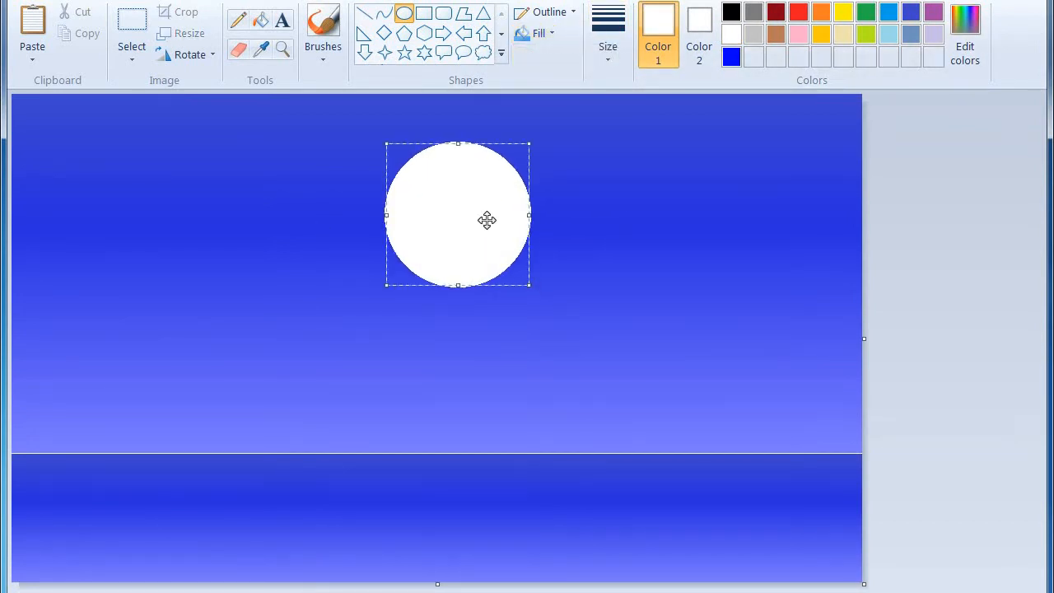
Step: Move the moon slightly higher and enlarge it a little, keeping it round
drag(486, 220, 481, 206)
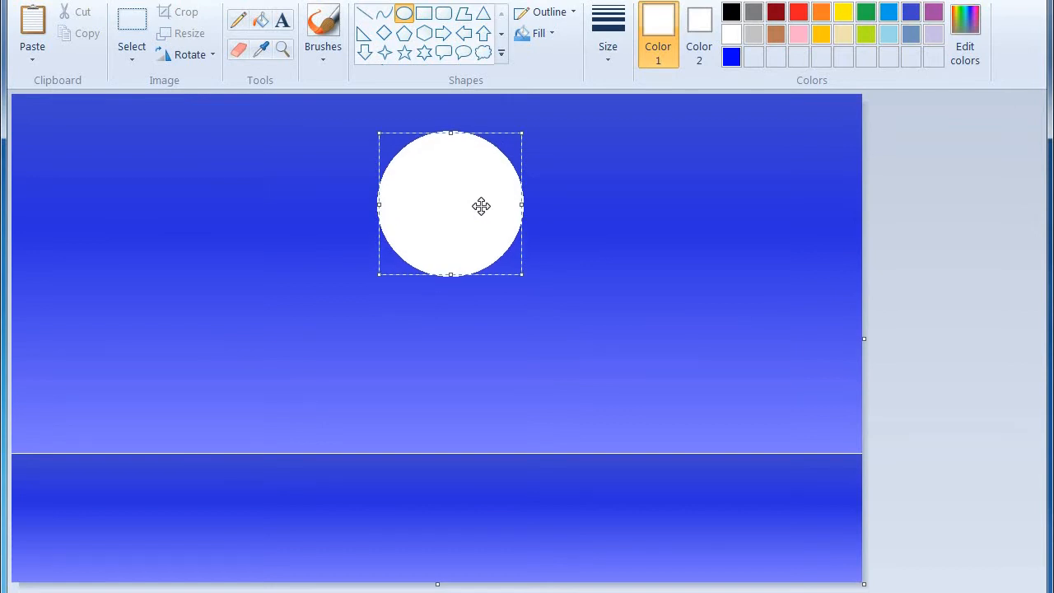
drag(523, 136, 531, 135)
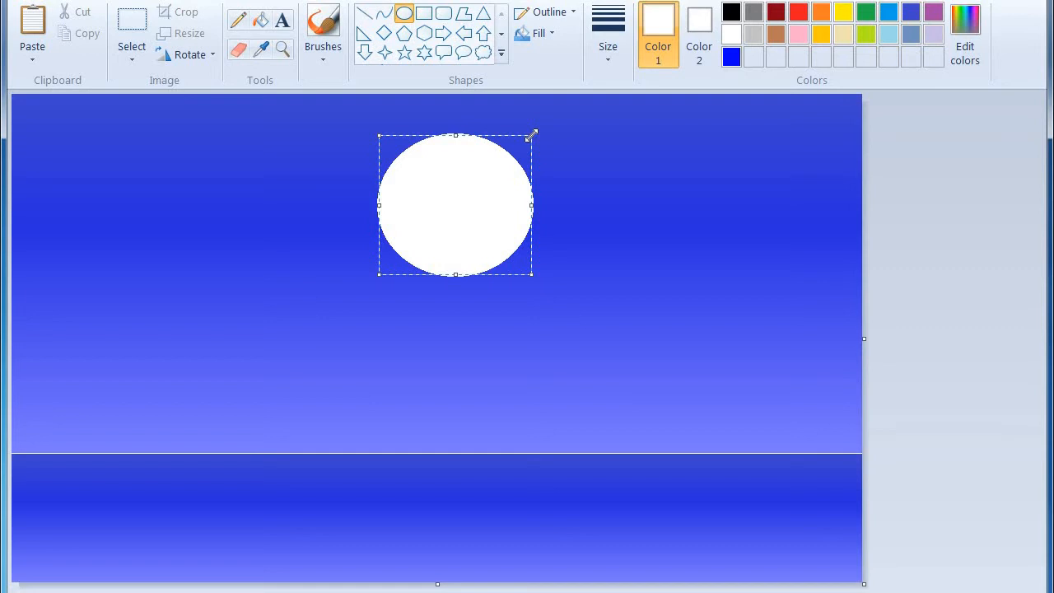
drag(531, 135, 533, 126)
click(967, 176)
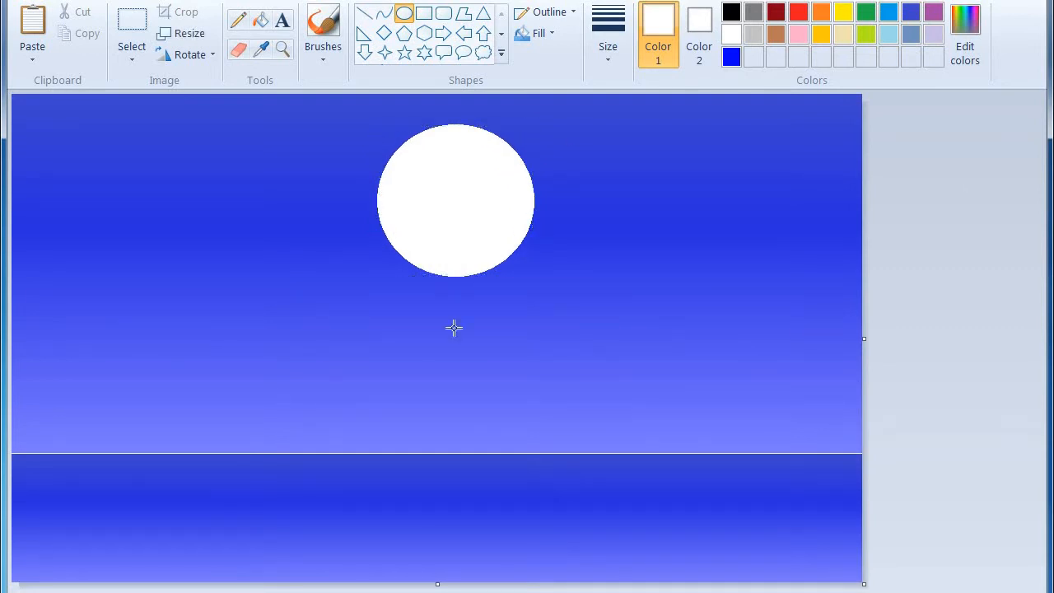
Step: Paint a thick black band of land along the whole horizon with an enlarged brush
click(323, 29)
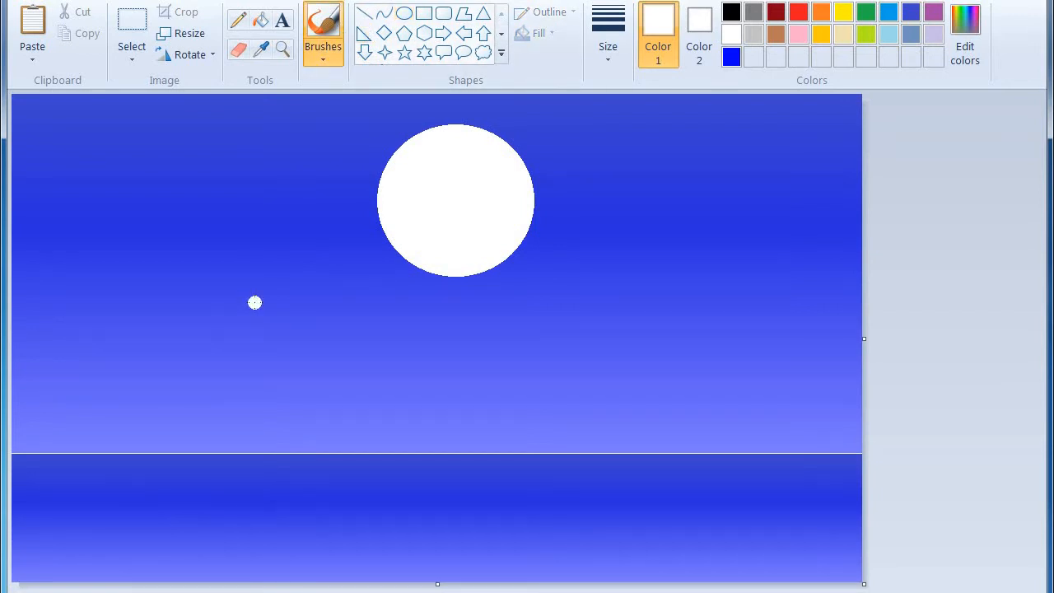
key(ctrl+plus)
key(ctrl+plus)
click(733, 12)
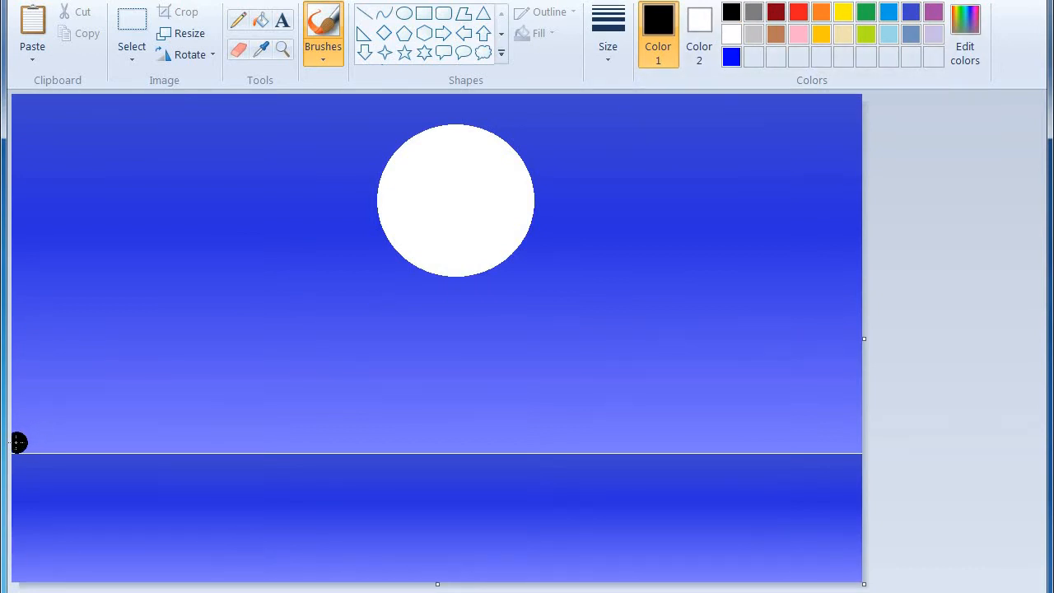
mouse_move(16, 443)
mouse_down()
mouse_move(127, 440)
mouse_move(21, 447)
mouse_up()
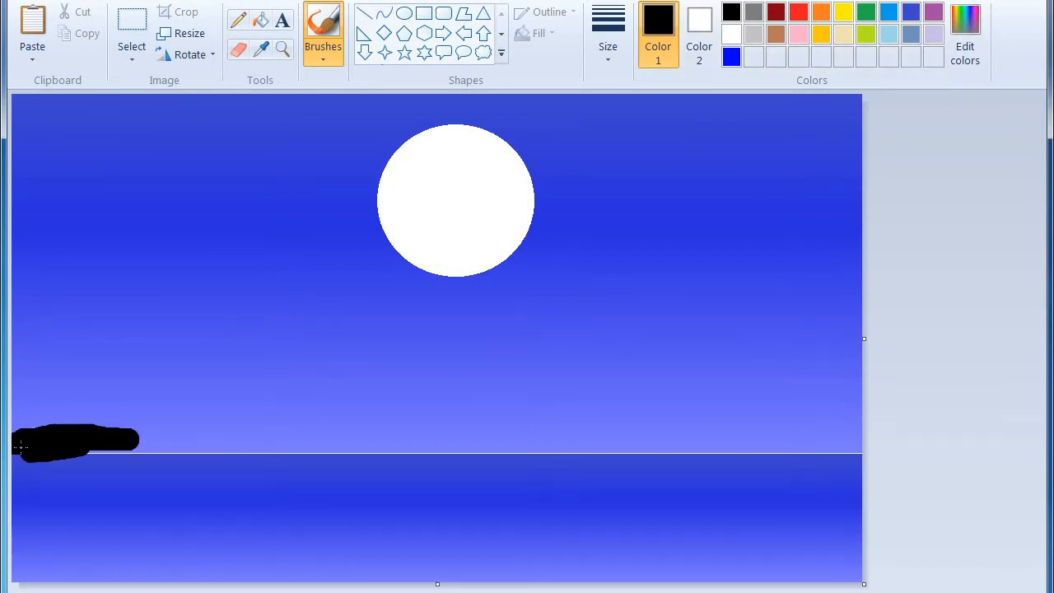
mouse_move(96, 446)
mouse_down()
mouse_move(555, 433)
mouse_move(803, 445)
mouse_up()
drag(873, 443, 391, 443)
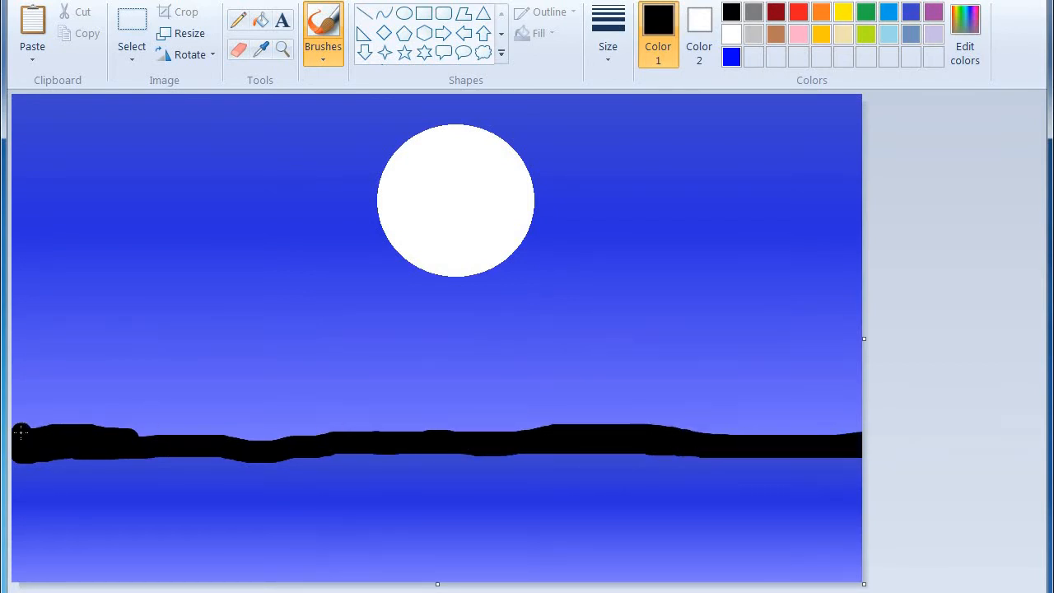
Step: Paint black bumps and hills along the top of the land and straighten its lower edge at the water
drag(19, 430, 23, 427)
drag(150, 441, 213, 440)
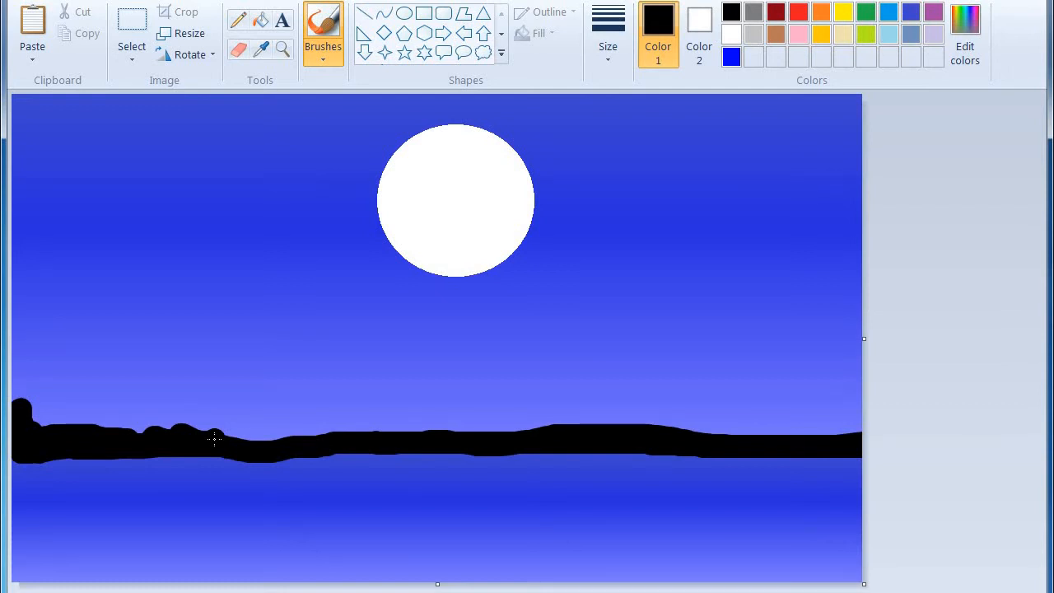
drag(221, 439, 352, 439)
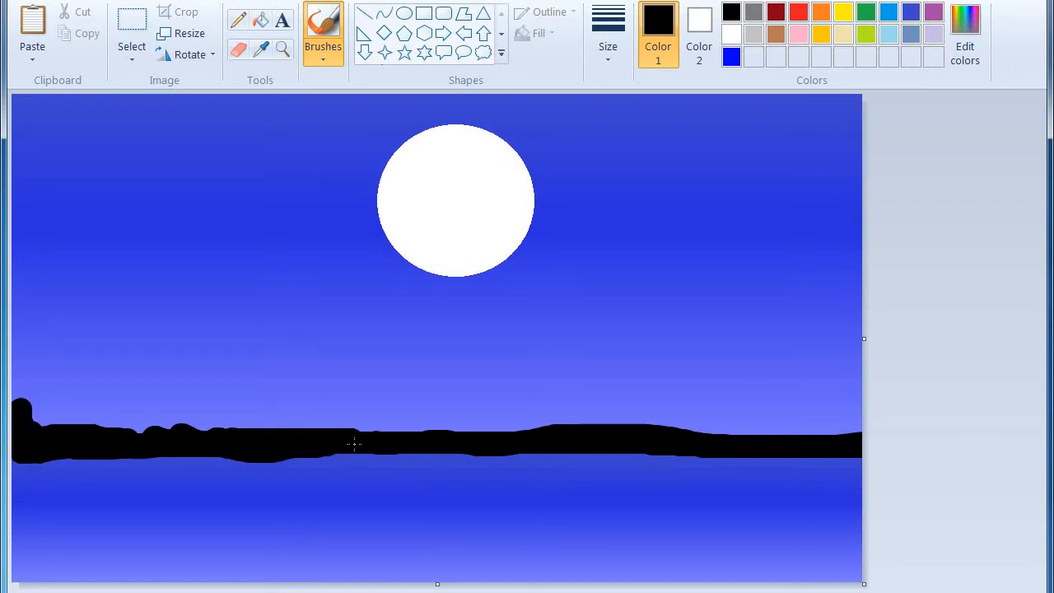
mouse_move(494, 445)
mouse_down()
mouse_move(860, 449)
mouse_move(573, 426)
mouse_move(610, 413)
mouse_move(666, 412)
mouse_move(801, 447)
mouse_move(852, 443)
mouse_up()
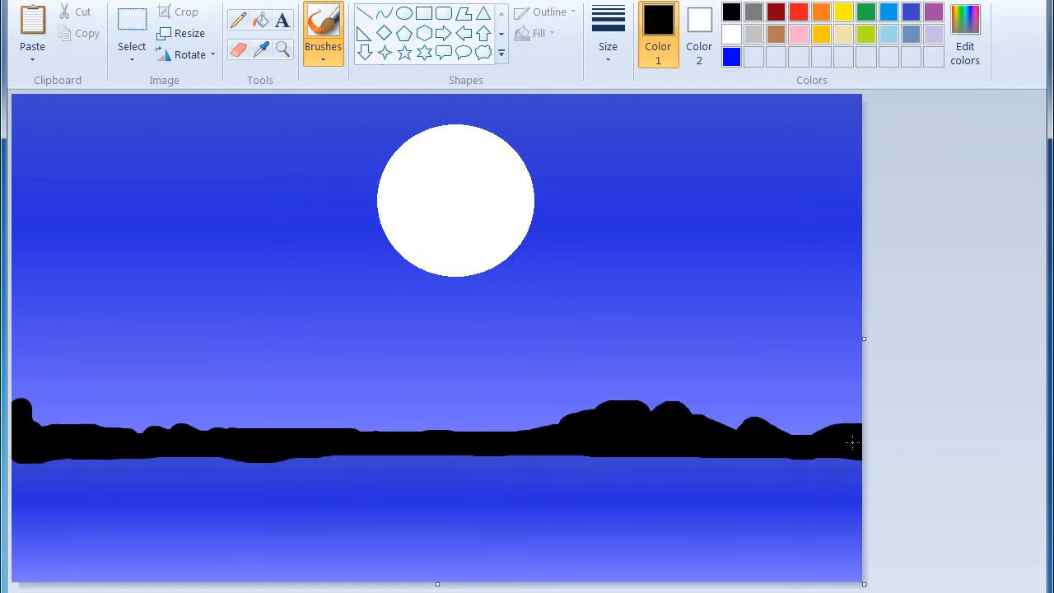
mouse_move(488, 421)
mouse_down()
mouse_move(428, 433)
mouse_move(524, 448)
mouse_move(573, 440)
mouse_up()
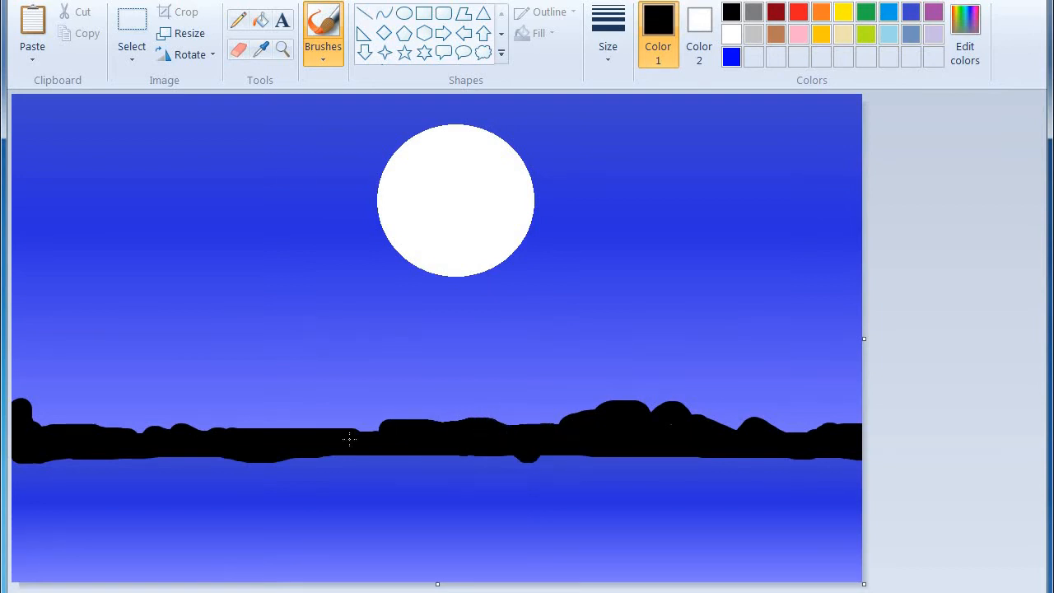
mouse_move(349, 439)
mouse_down()
mouse_move(101, 441)
mouse_move(218, 458)
mouse_move(856, 459)
mouse_up()
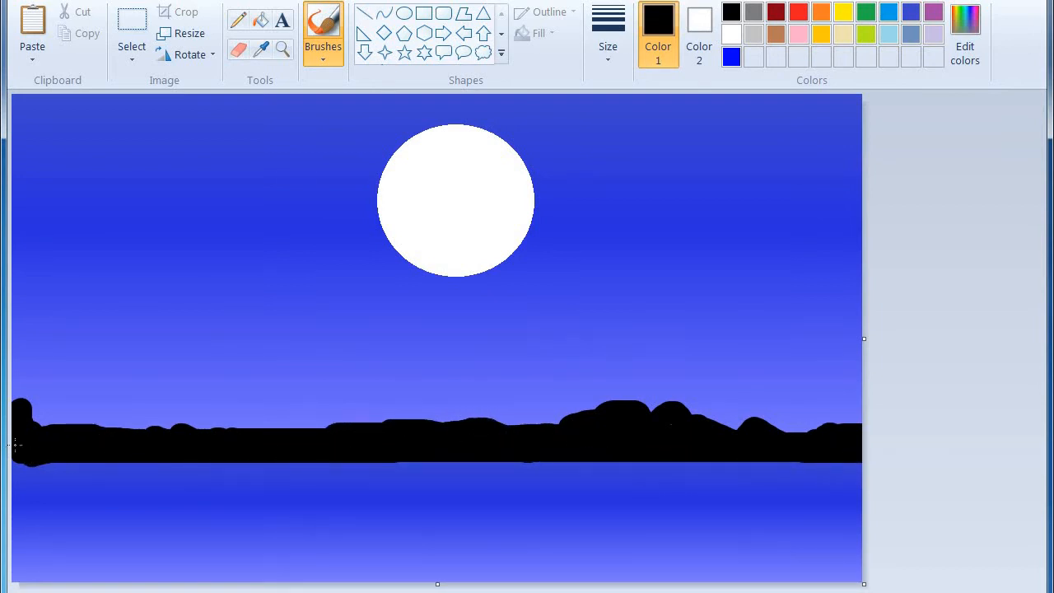
mouse_move(86, 416)
mouse_down()
mouse_move(108, 430)
mouse_move(202, 438)
mouse_up()
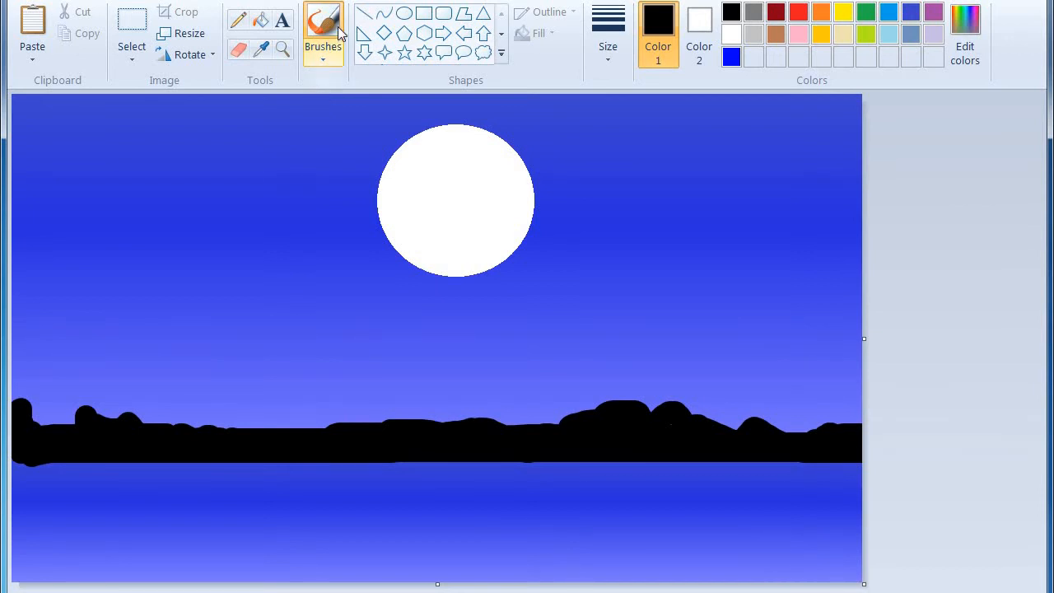
Step: Scribble thin white horizontal pencil strokes on the water below the moon, from the land down to the lower canvas edge, as its reflection
click(239, 21)
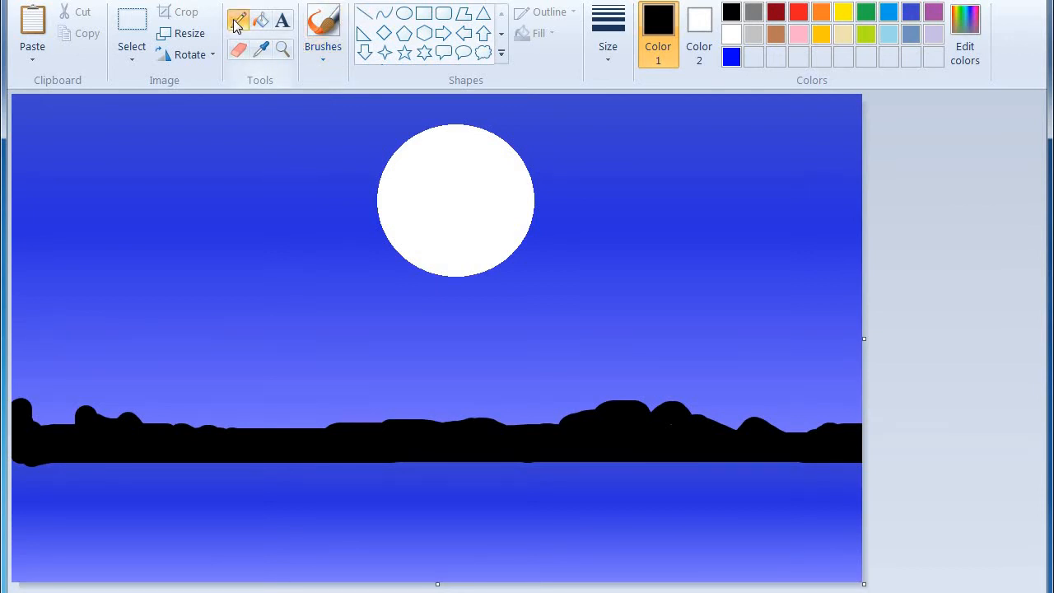
click(729, 34)
click(607, 33)
click(615, 94)
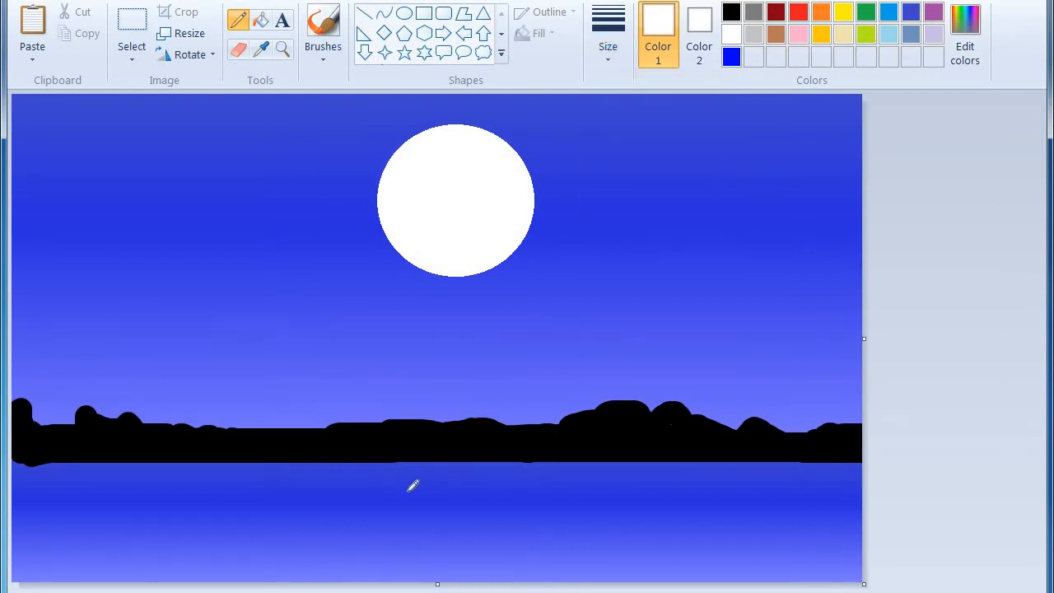
mouse_move(351, 472)
mouse_down()
mouse_move(558, 512)
mouse_move(350, 507)
mouse_move(475, 498)
mouse_move(438, 482)
mouse_move(517, 478)
mouse_up()
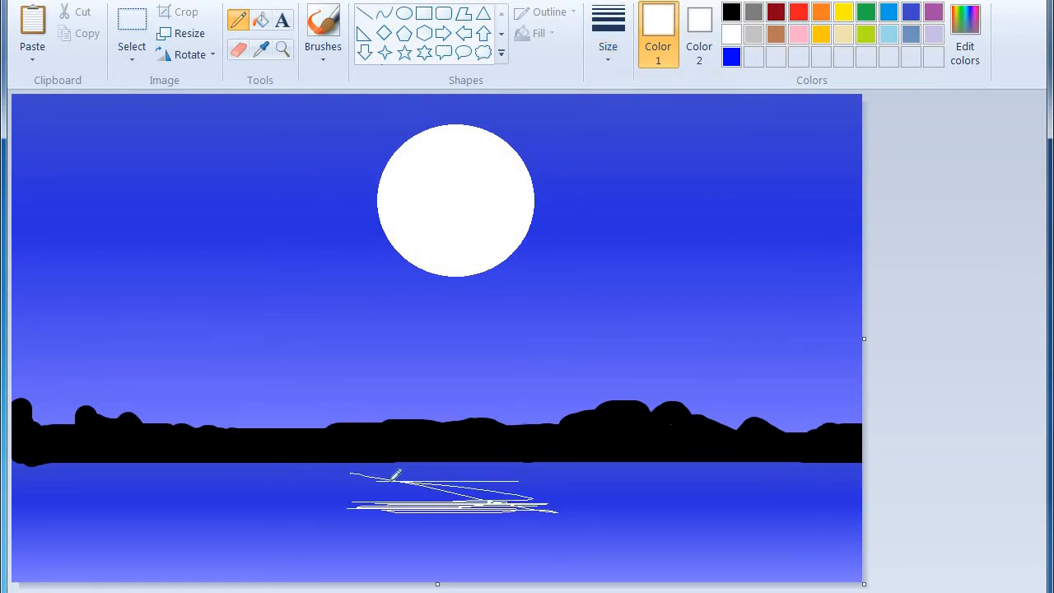
mouse_move(396, 475)
mouse_down()
mouse_move(521, 480)
mouse_move(370, 463)
mouse_move(545, 469)
mouse_move(307, 474)
mouse_move(553, 475)
mouse_move(501, 478)
mouse_move(536, 490)
mouse_move(466, 497)
mouse_move(479, 495)
mouse_move(310, 496)
mouse_move(429, 485)
mouse_move(375, 483)
mouse_move(343, 490)
mouse_move(492, 486)
mouse_move(507, 475)
mouse_move(650, 478)
mouse_move(482, 484)
mouse_move(423, 501)
mouse_move(479, 517)
mouse_move(331, 508)
mouse_move(513, 502)
mouse_move(560, 509)
mouse_move(453, 517)
mouse_move(589, 523)
mouse_move(544, 506)
mouse_move(594, 504)
mouse_move(481, 498)
mouse_move(563, 487)
mouse_move(525, 487)
mouse_move(554, 473)
mouse_move(516, 523)
mouse_move(456, 522)
mouse_move(586, 531)
mouse_move(514, 523)
mouse_move(428, 530)
mouse_up()
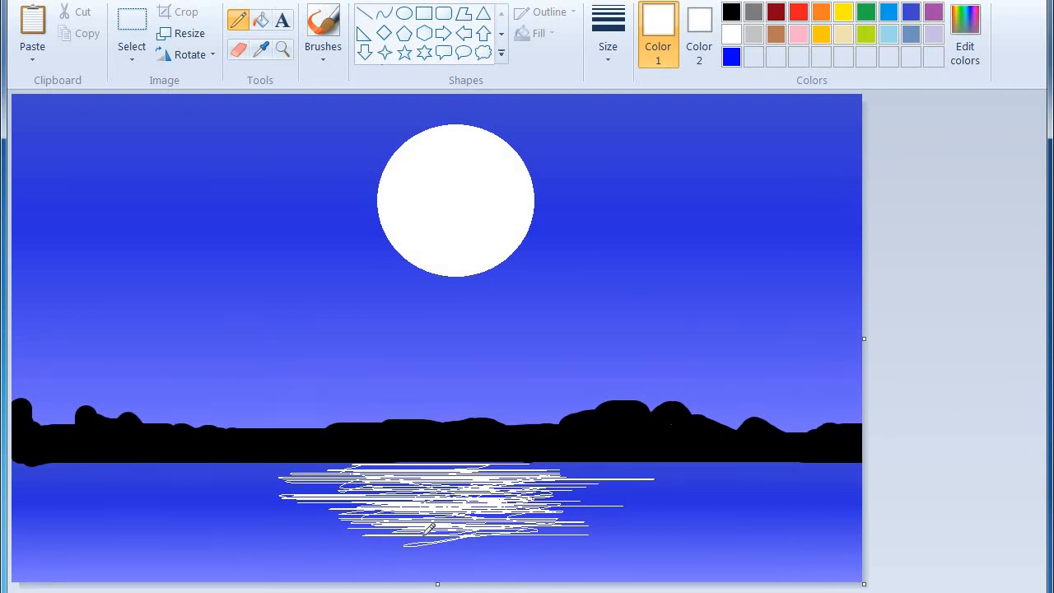
mouse_move(462, 530)
mouse_down()
mouse_move(395, 532)
mouse_move(447, 543)
mouse_move(405, 544)
mouse_move(384, 573)
mouse_up()
mouse_move(457, 568)
mouse_down()
mouse_move(422, 561)
mouse_move(494, 563)
mouse_move(451, 573)
mouse_move(352, 563)
mouse_move(424, 565)
mouse_move(339, 542)
mouse_move(491, 541)
mouse_move(453, 557)
mouse_move(519, 529)
mouse_move(452, 536)
mouse_move(512, 548)
mouse_up()
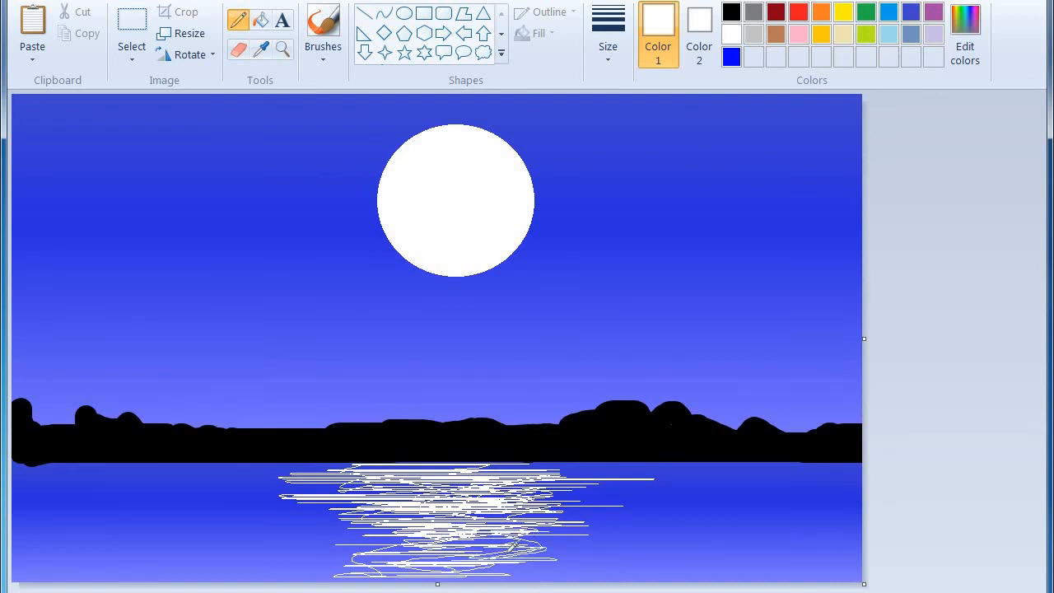
Step: Scatter small white pencil dots across the sky on both sides of the moon as stars, using the second-thinnest line size
click(610, 48)
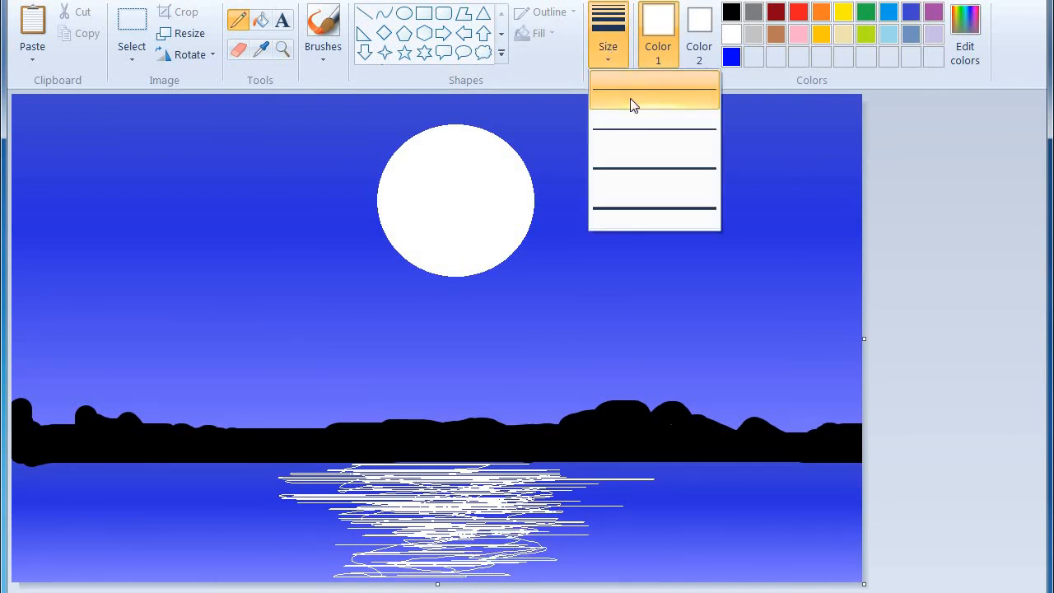
click(635, 156)
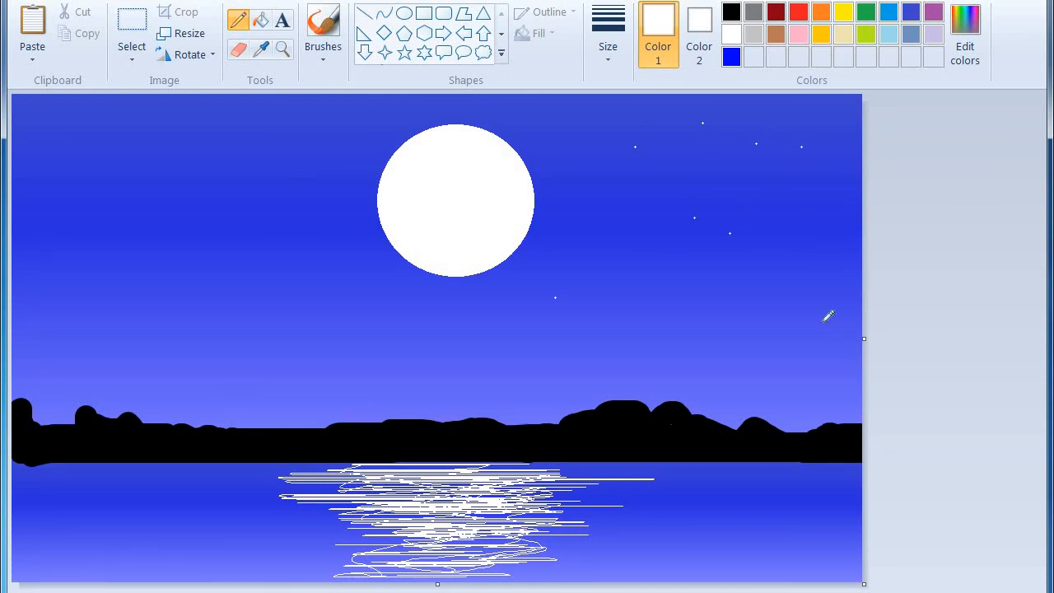
click(661, 301)
click(146, 110)
click(350, 138)
click(317, 275)
click(315, 191)
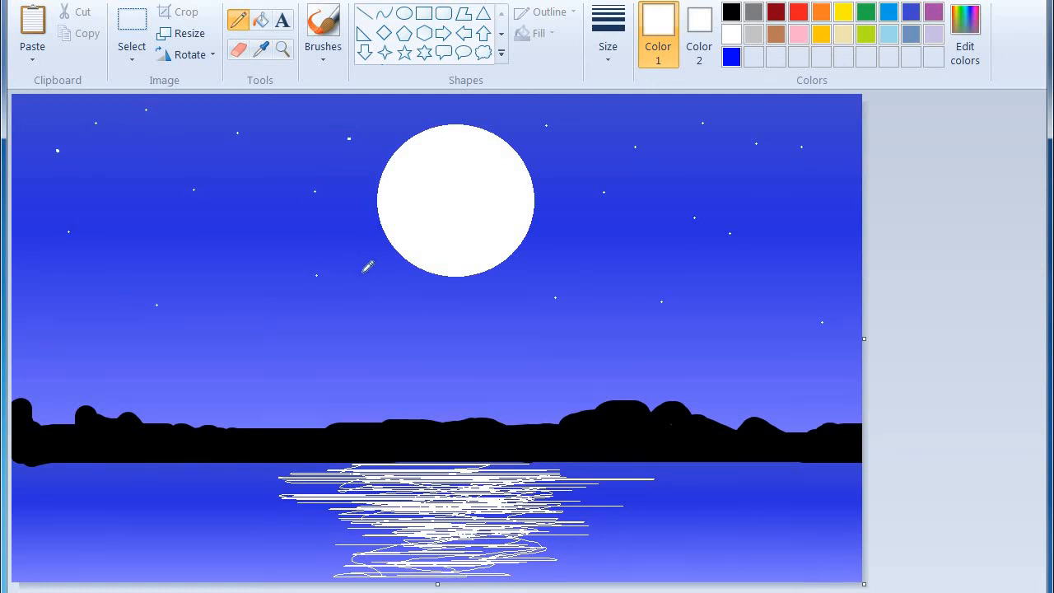